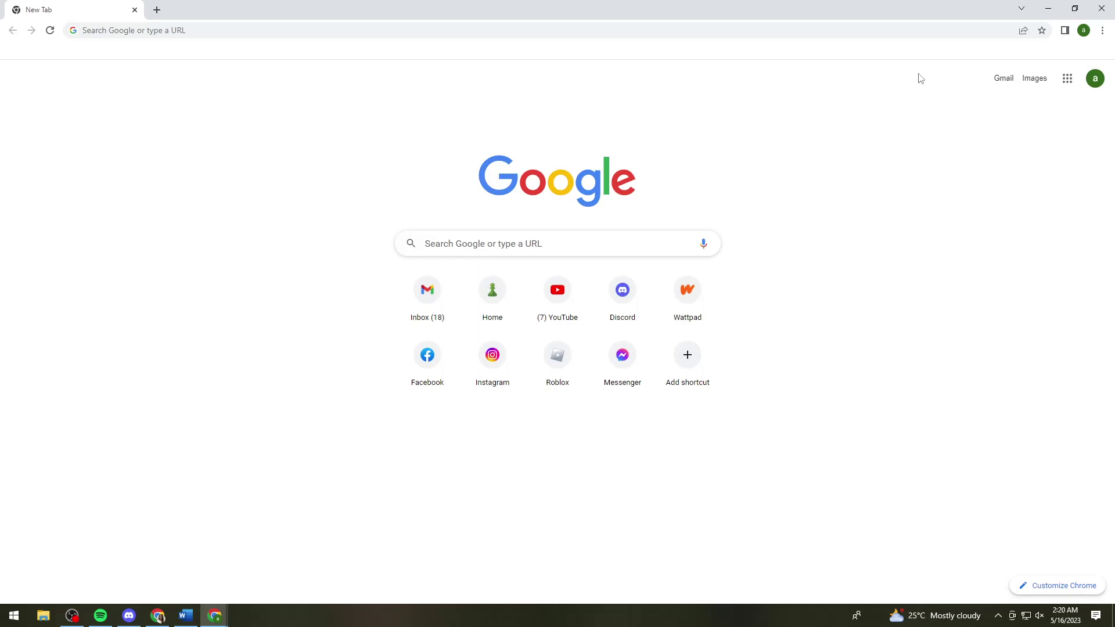
Step: Go to downdetector.com/status/openai to check OpenAI's current status
{"action": "left_click", "coordinate": [868, 33]}
{"action": "type", "text": "d"}
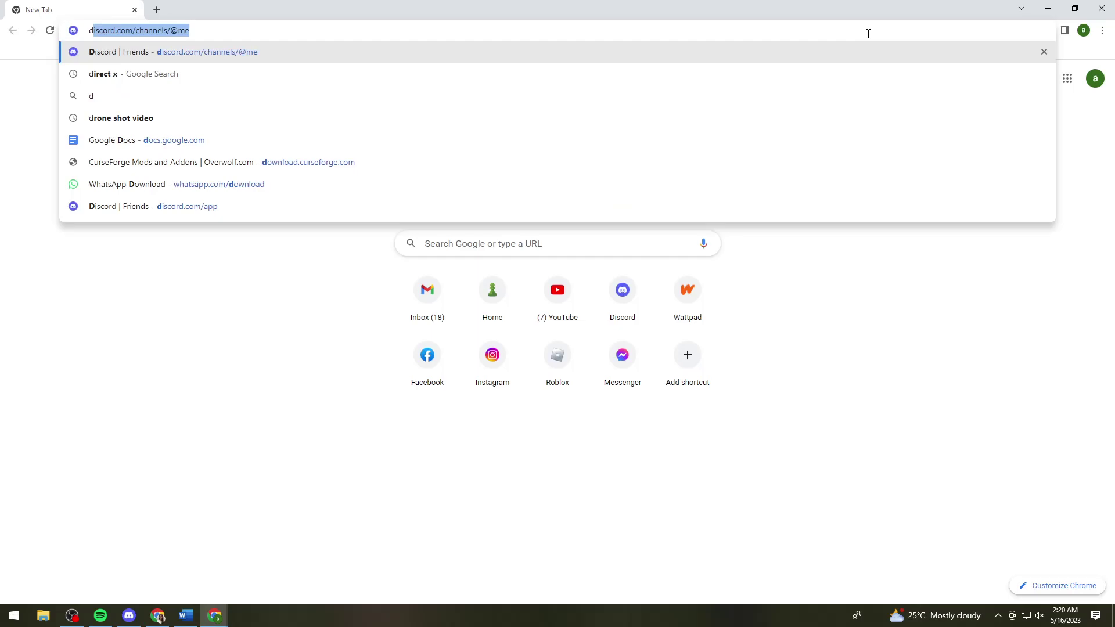
{"action": "type", "text": "own"}
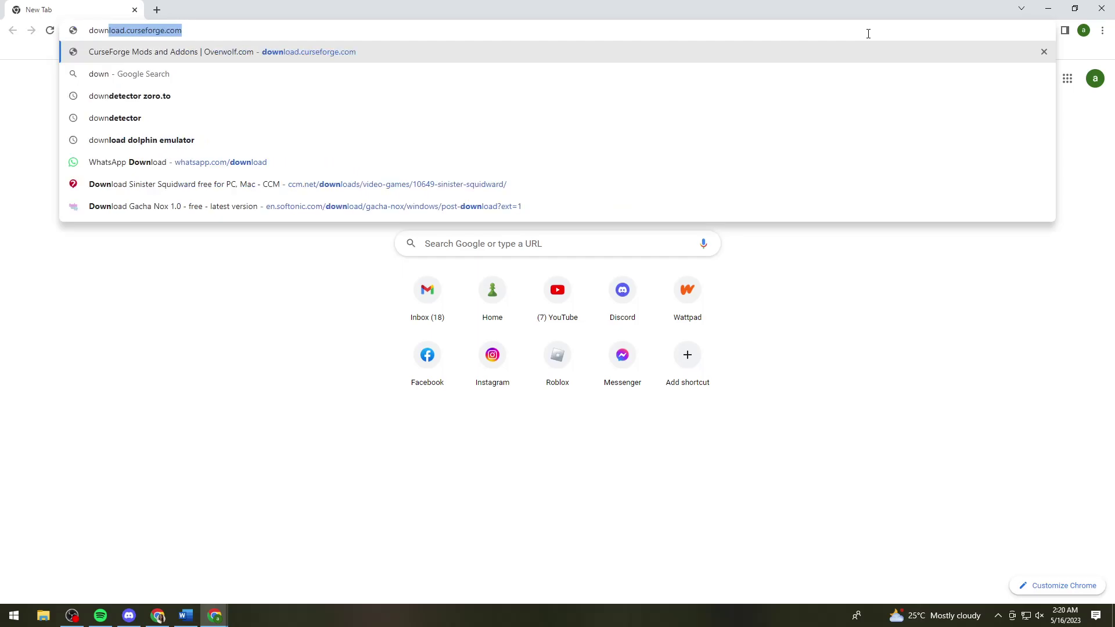
{"action": "type", "text": "detec"}
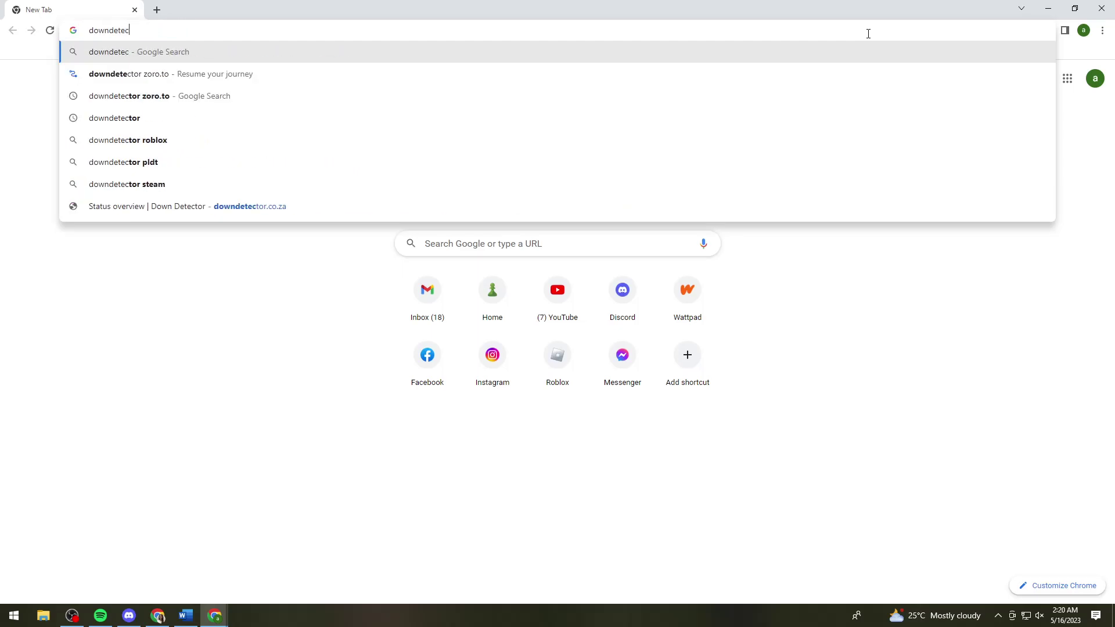
{"action": "type", "text": "tor"}
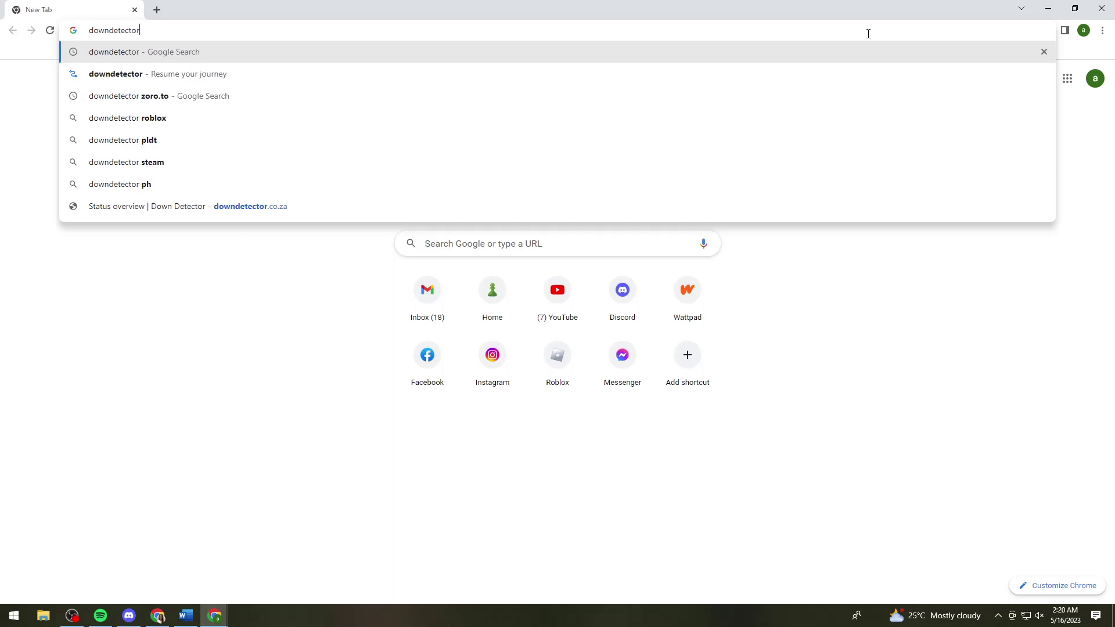
{"action": "type", "text": ".co"}
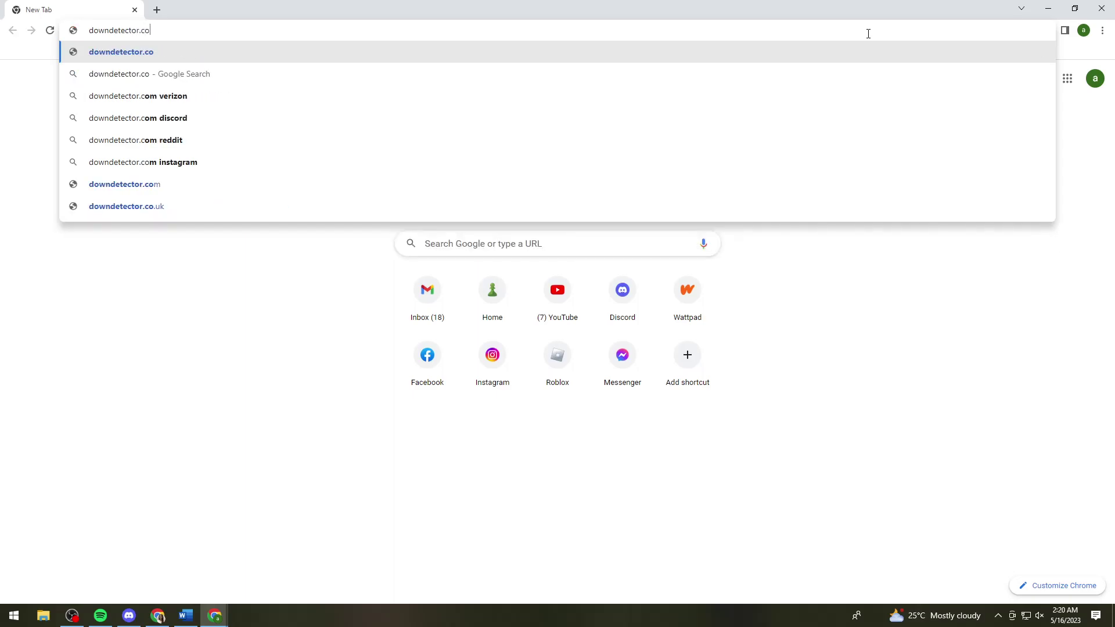
{"action": "type", "text": "m/"}
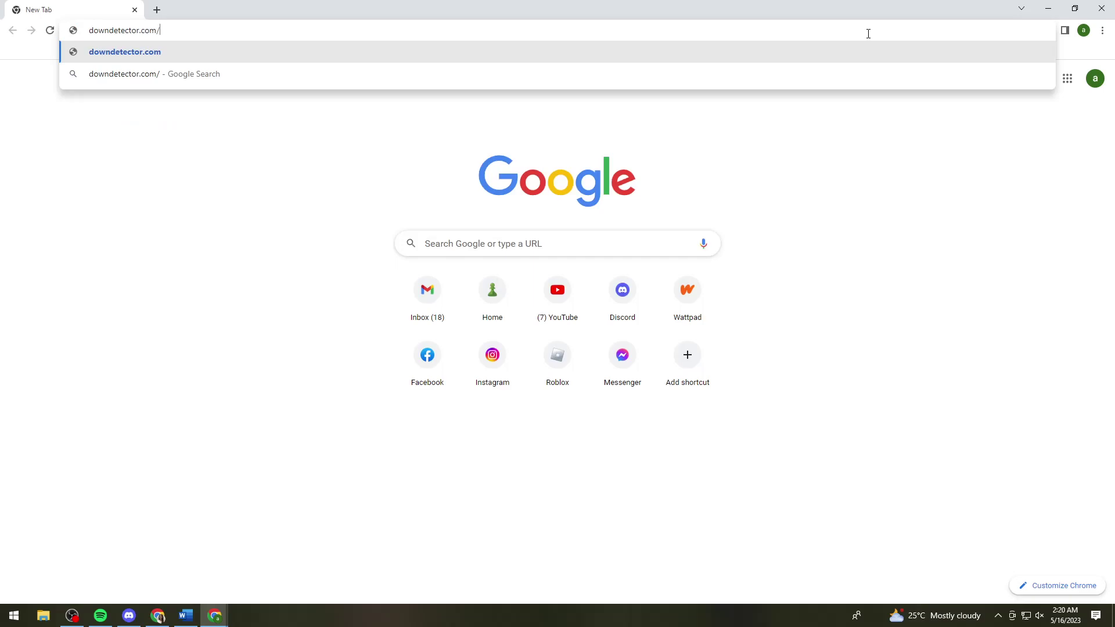
{"action": "type", "text": "status"}
{"action": "type", "text": "/openai/"}
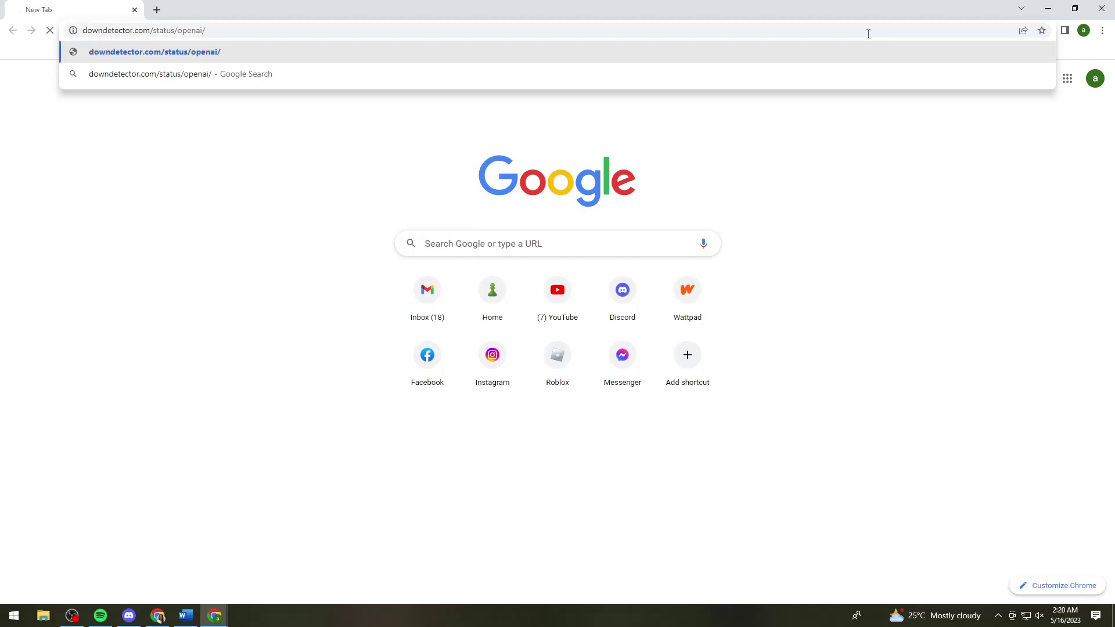
{"action": "key", "text": "Return"}
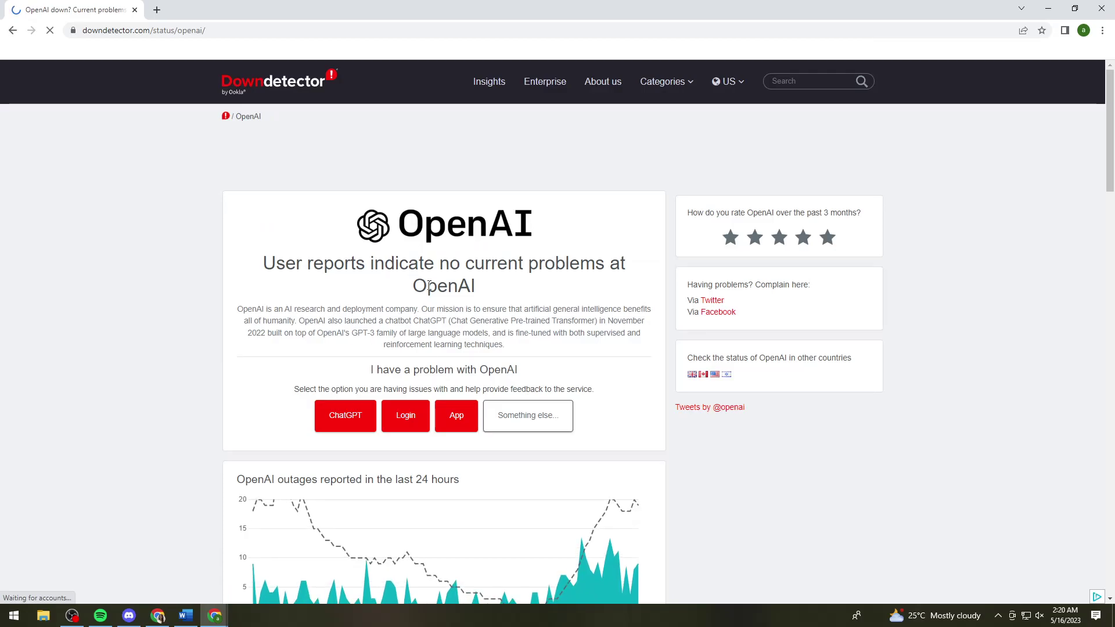
{"action": "left_click_drag", "start_coordinate": [285, 264], "coordinate": [507, 273]}
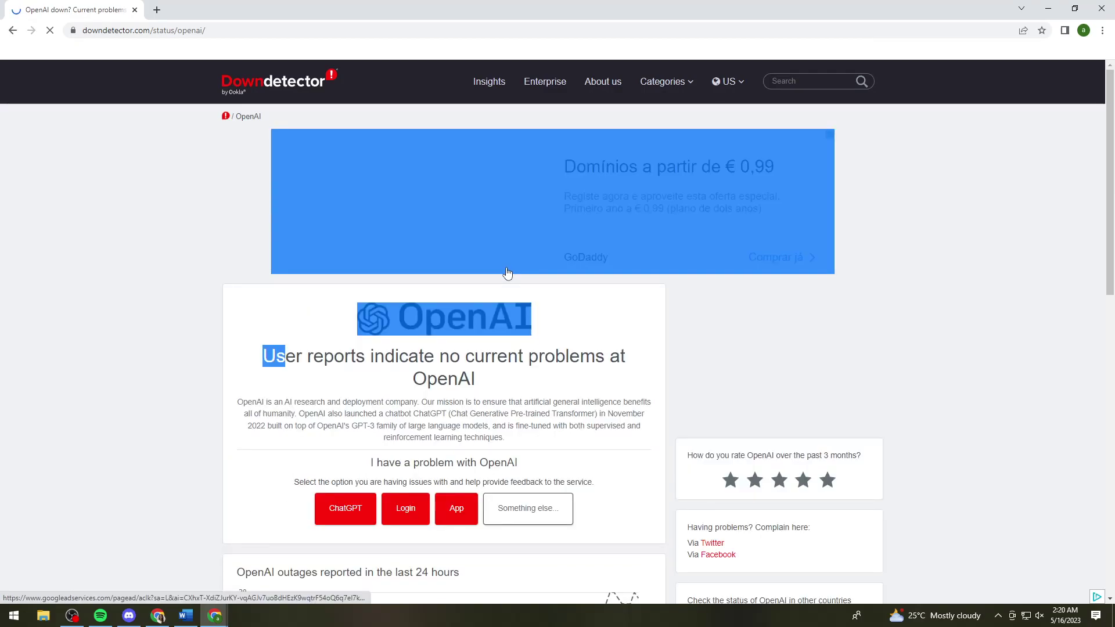
{"action": "left_click", "coordinate": [737, 360]}
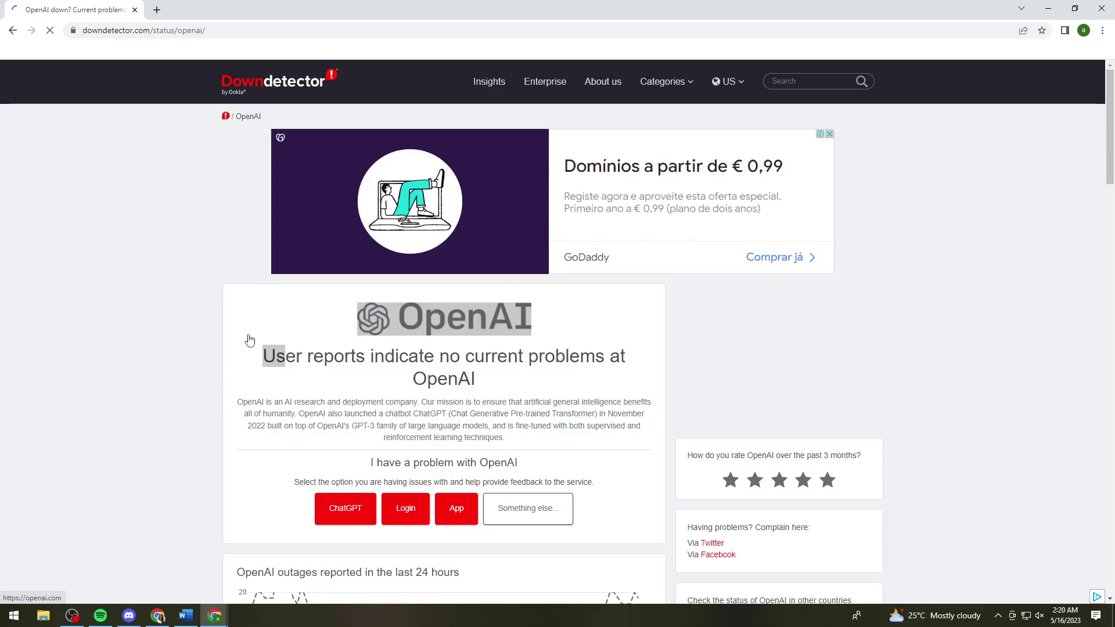
{"action": "left_click", "coordinate": [256, 356]}
{"action": "scroll", "coordinate": [383, 349], "scroll_direction": "down", "scroll_amount": 2}
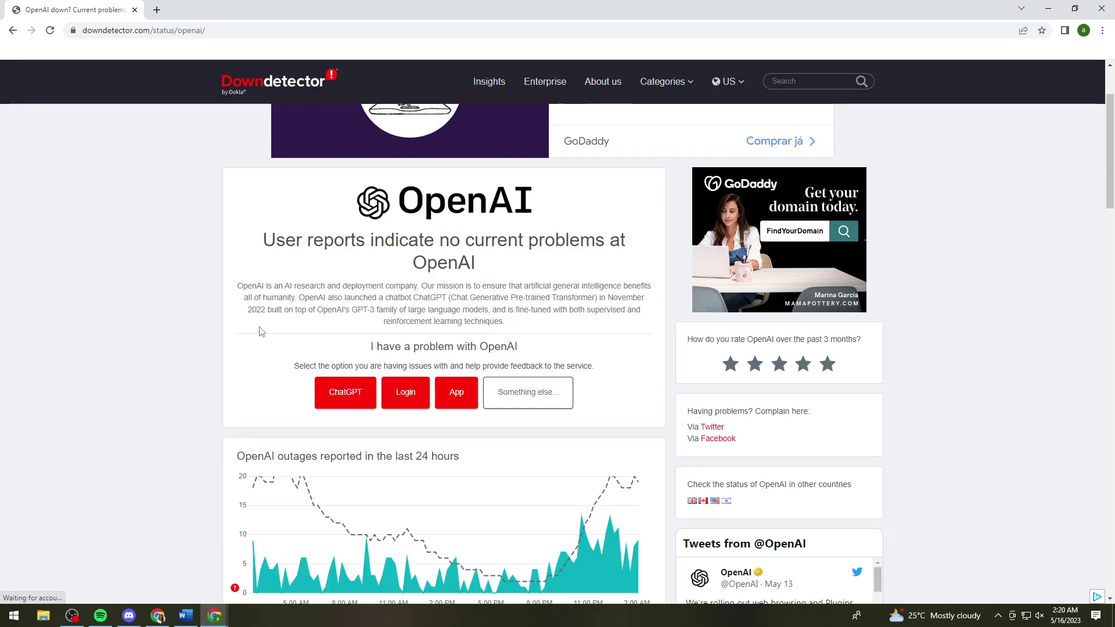
{"action": "scroll", "coordinate": [254, 326], "scroll_direction": "down", "scroll_amount": 1}
{"action": "scroll", "coordinate": [250, 269], "scroll_direction": "up", "scroll_amount": 1}
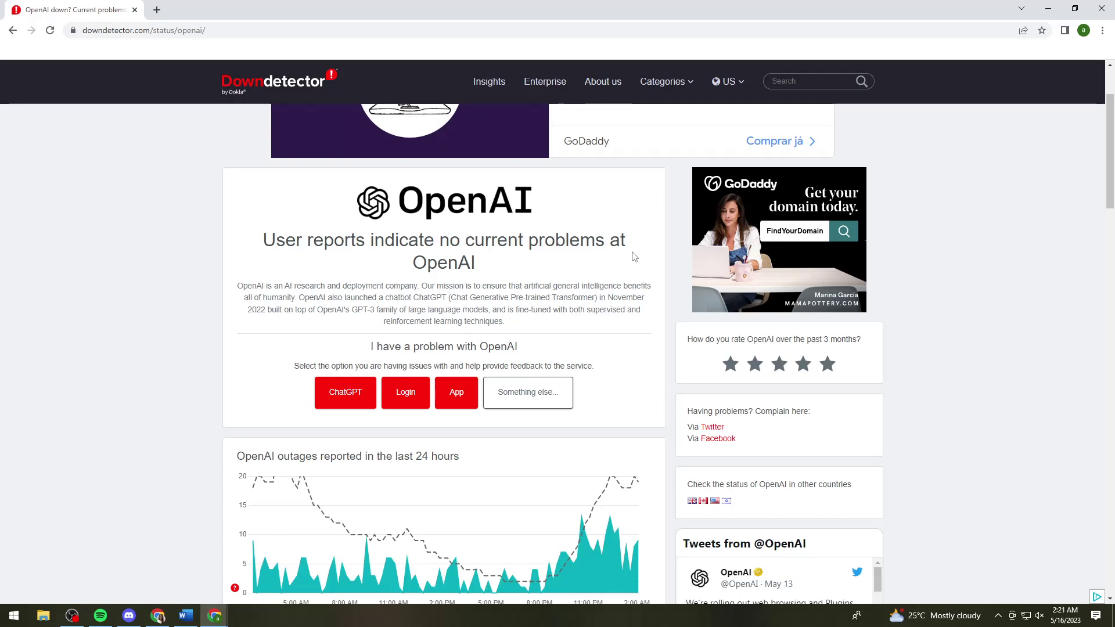
{"action": "scroll", "coordinate": [609, 259], "scroll_direction": "down", "scroll_amount": 3}
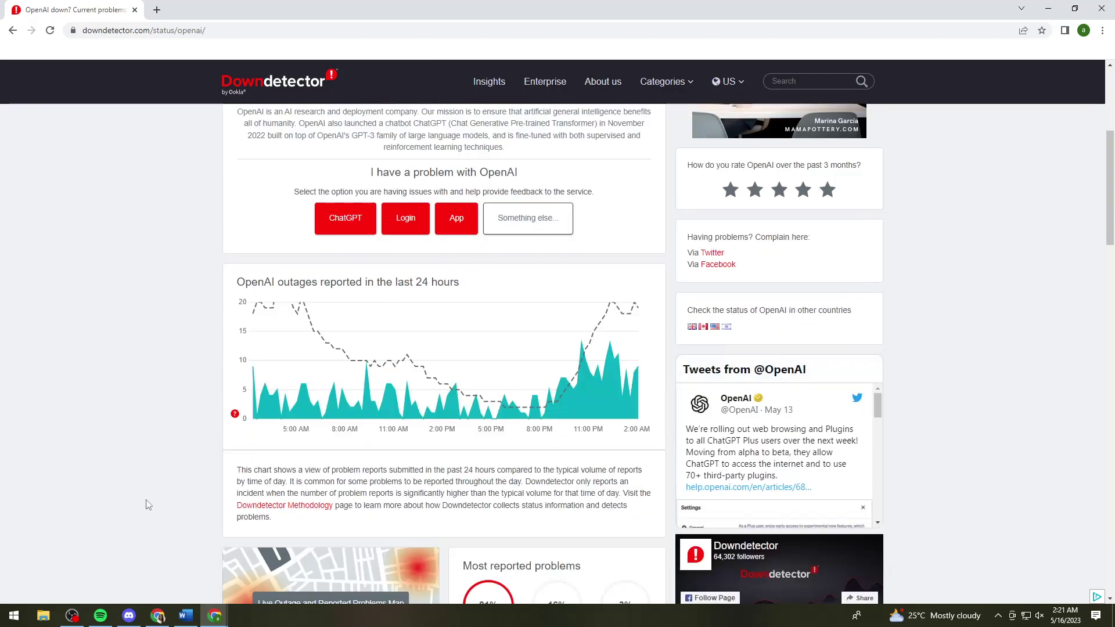
{"action": "scroll", "coordinate": [148, 506], "scroll_direction": "up", "scroll_amount": 2}
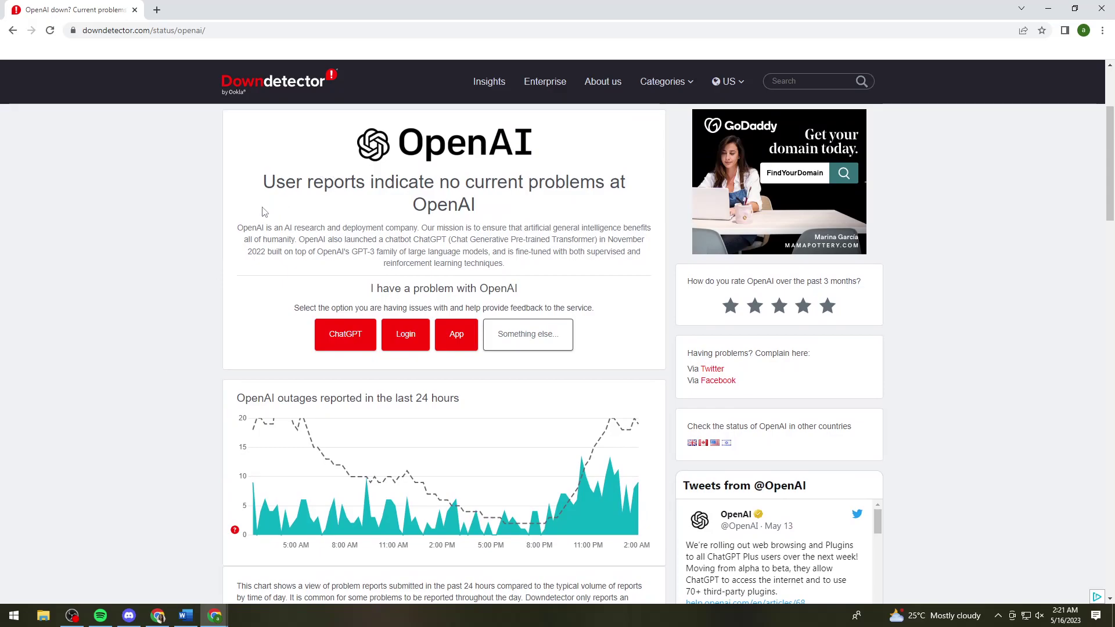
{"action": "scroll", "coordinate": [154, 281], "scroll_direction": "up", "scroll_amount": 2}
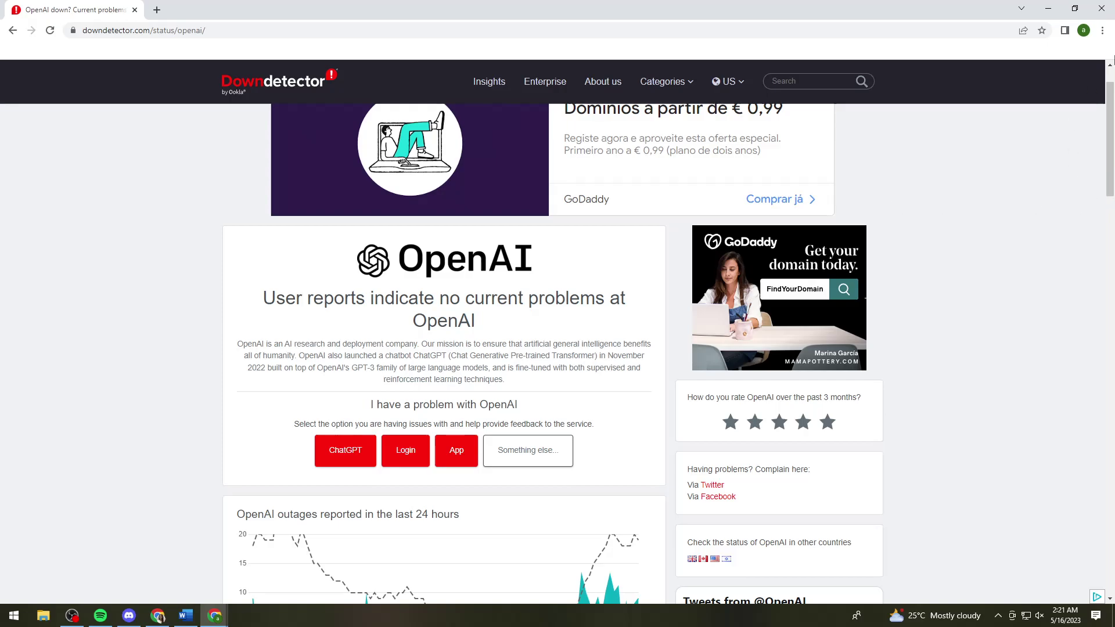
Step: Open Chrome's Privacy and security settings page
{"action": "left_click", "coordinate": [1103, 30]}
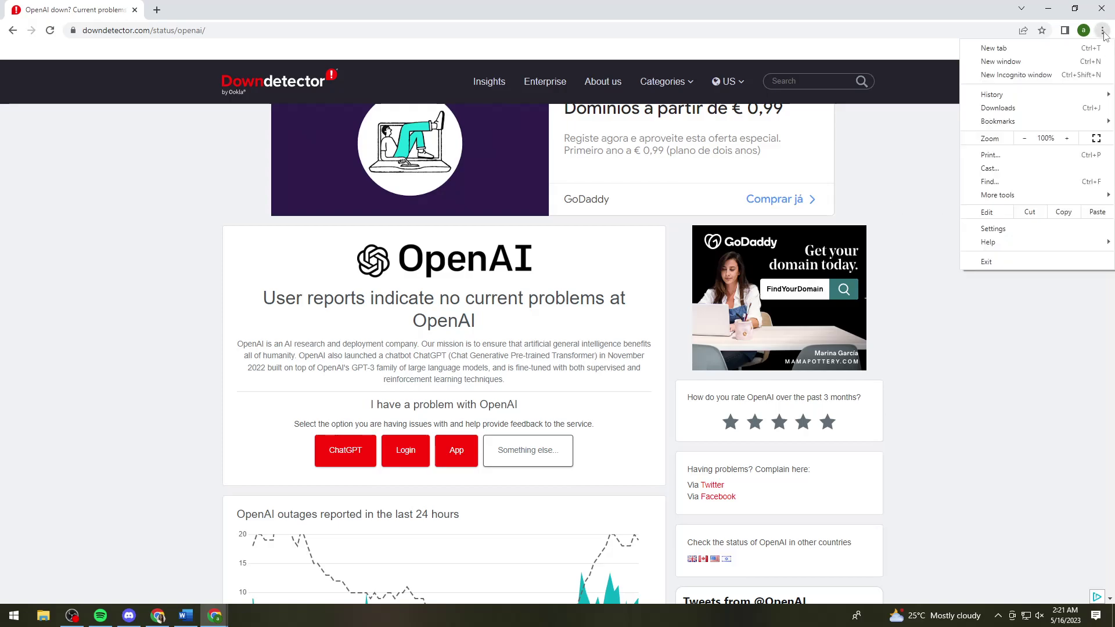
{"action": "left_click", "coordinate": [1013, 230]}
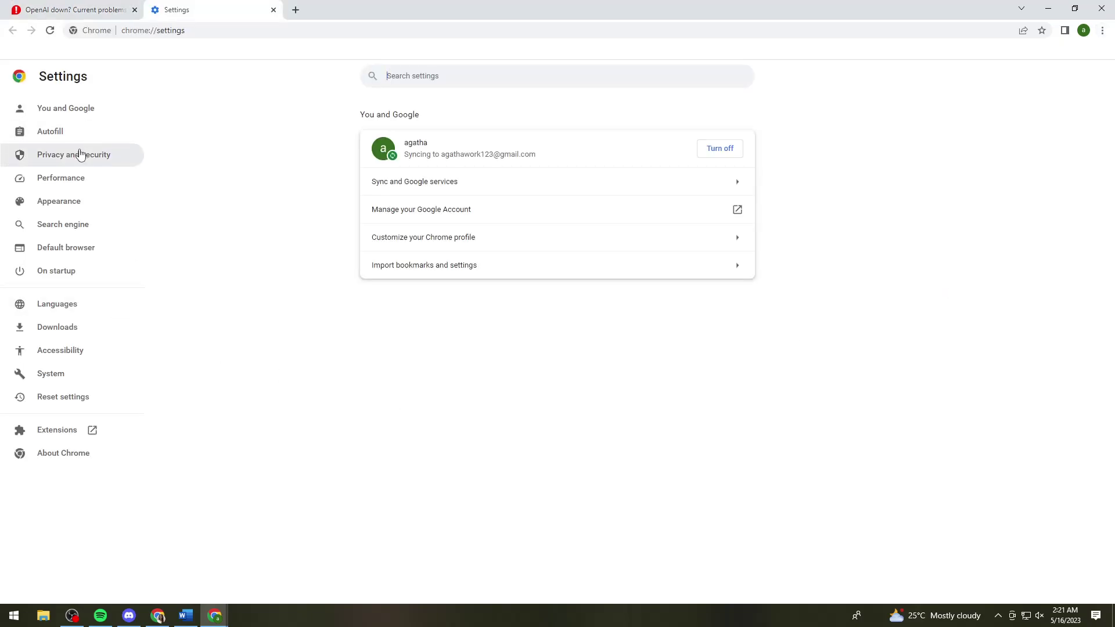
{"action": "left_click", "coordinate": [80, 154]}
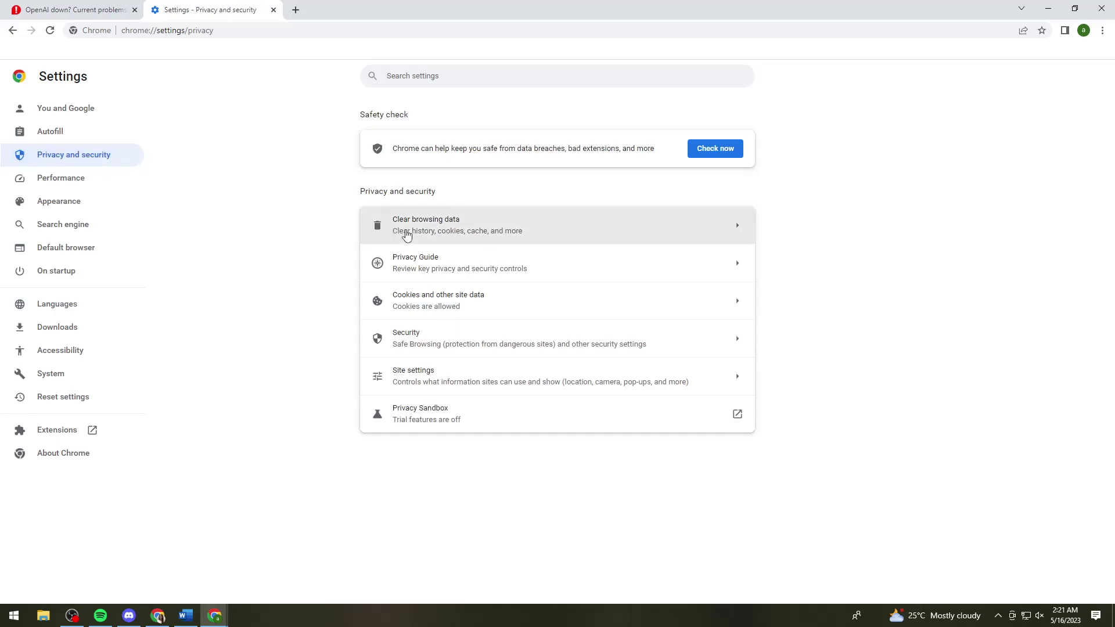
Step: In Clear browsing data's Basic options, choose All time and include cookies and cached files
{"action": "left_click", "coordinate": [406, 234]}
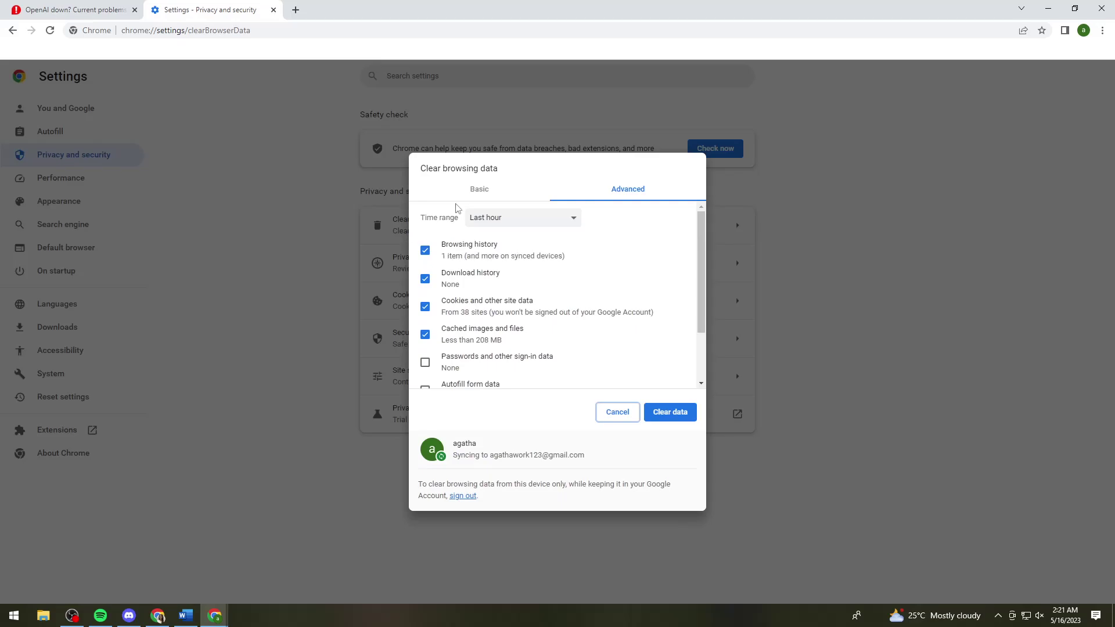
{"action": "left_click", "coordinate": [463, 194]}
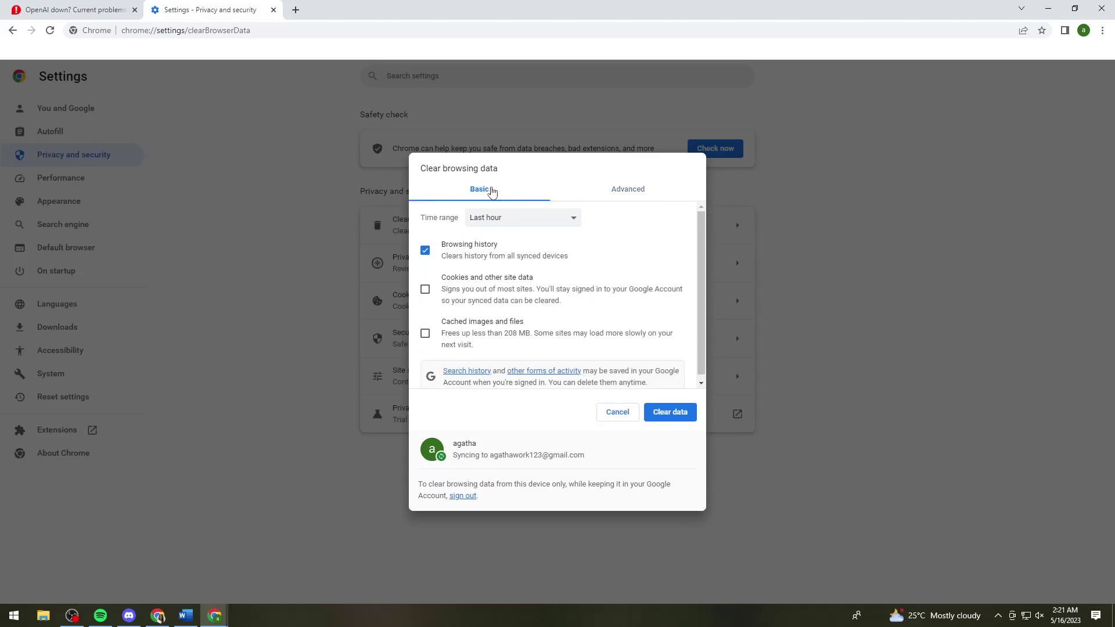
{"action": "left_click", "coordinate": [497, 218]}
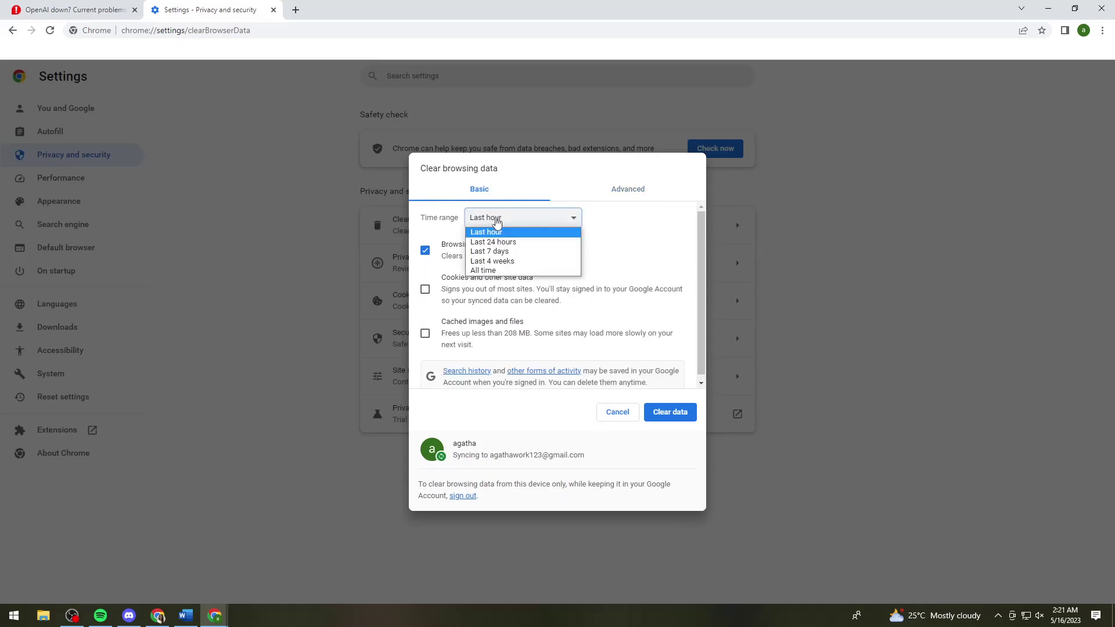
{"action": "left_click", "coordinate": [549, 270]}
{"action": "left_click", "coordinate": [425, 290]}
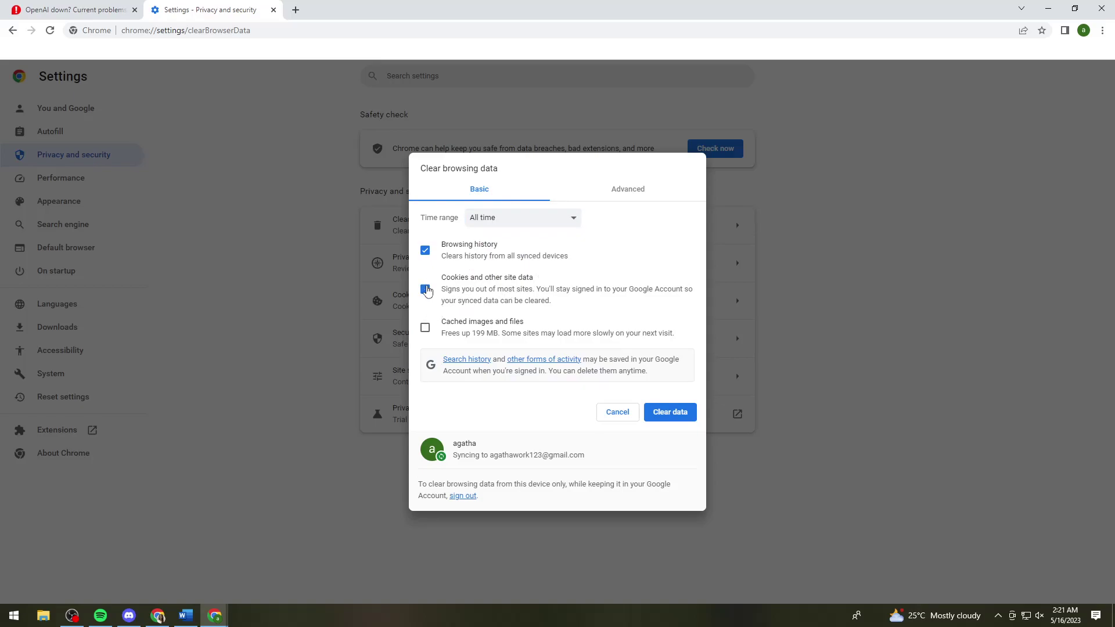
{"action": "left_click", "coordinate": [425, 328]}
Step: Cancel the Clear browsing data dialog and close the Settings tab, returning to Downdetector
{"action": "left_click", "coordinate": [618, 413]}
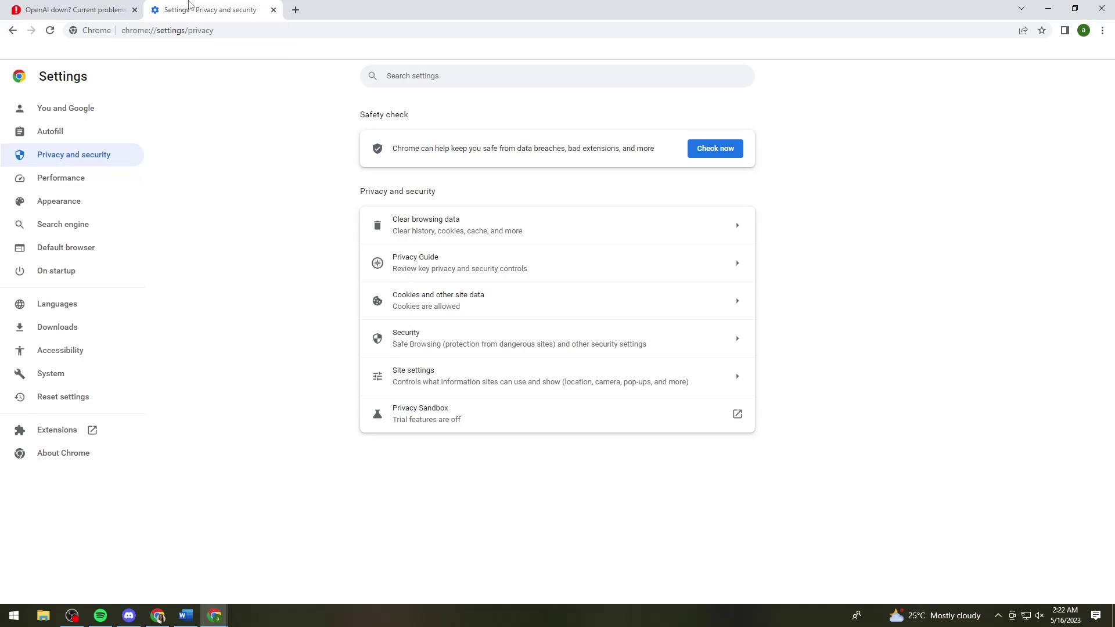
{"action": "middle_click", "coordinate": [188, 5]}
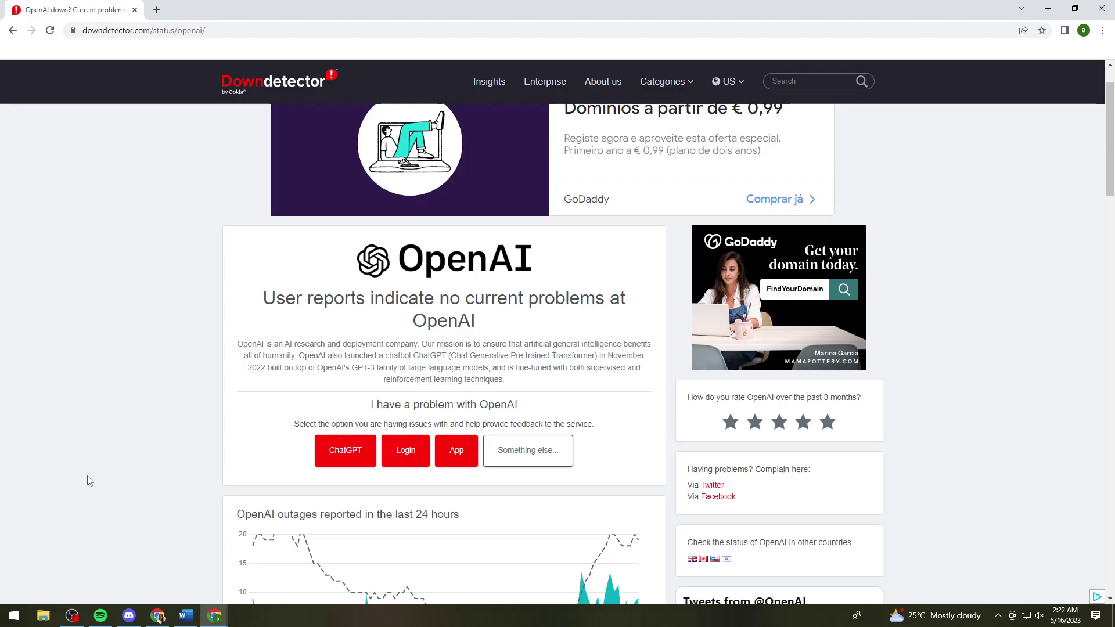
{"action": "key", "text": "super"}
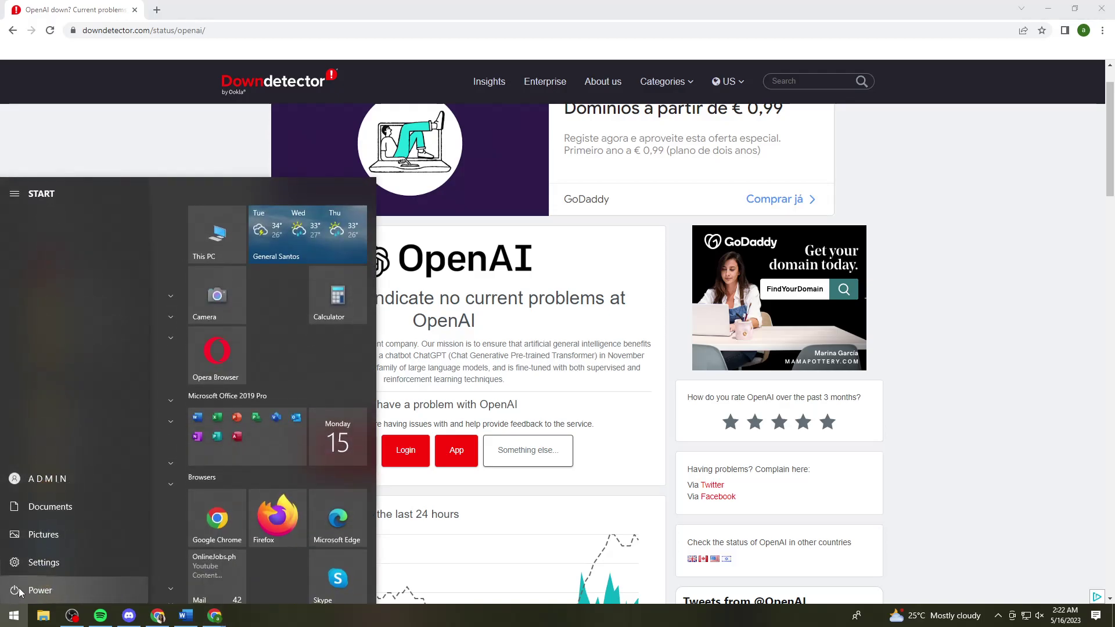
{"action": "left_click", "coordinate": [19, 591]}
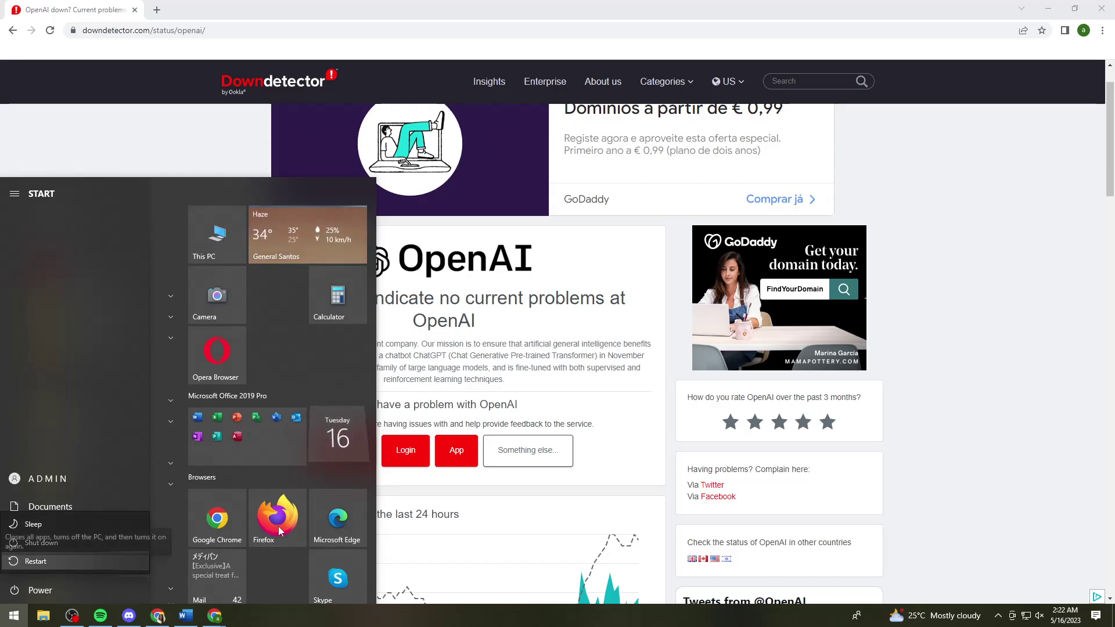
{"action": "left_click", "coordinate": [961, 448]}
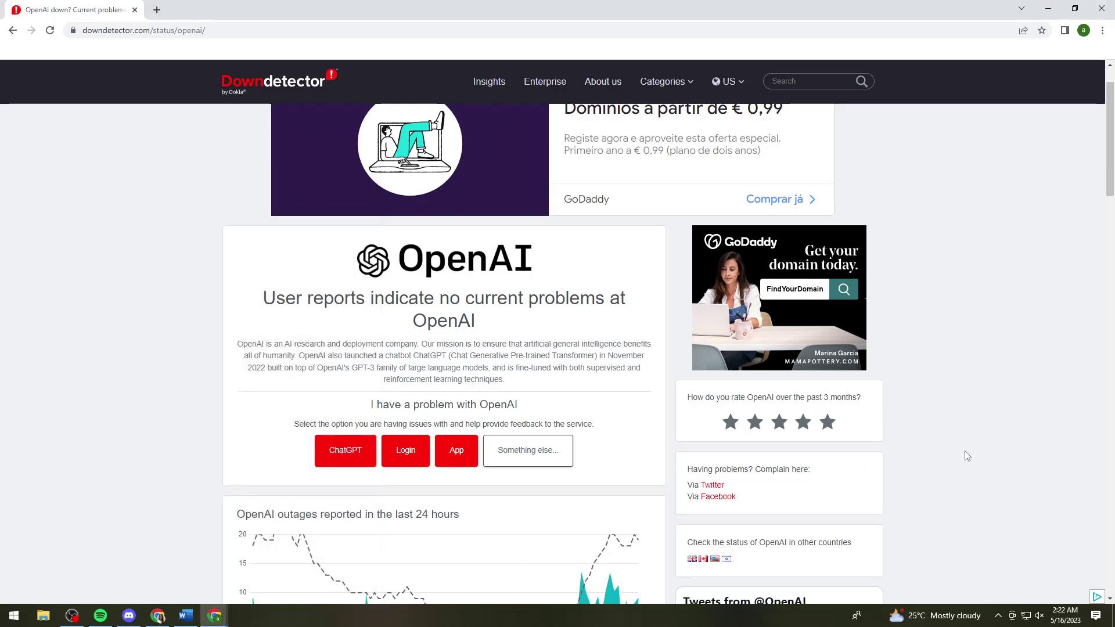